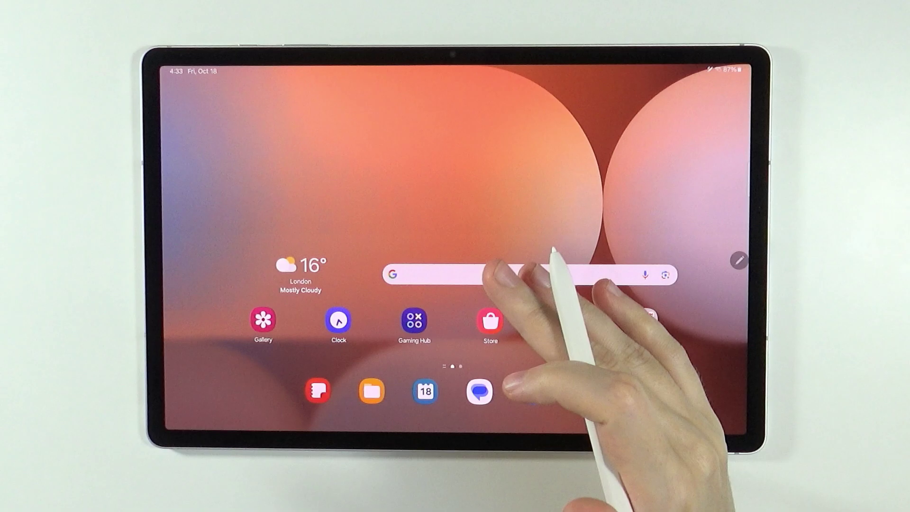
drag(538, 325, 559, 254)
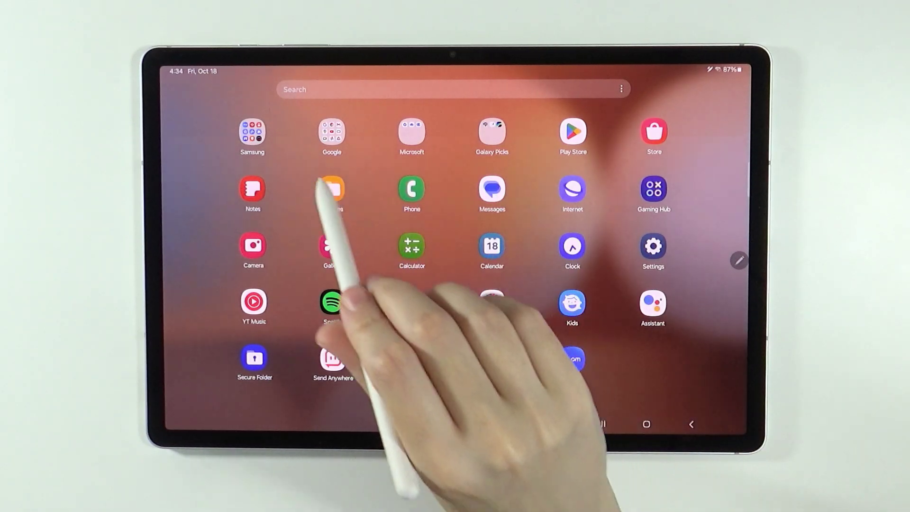
click(252, 133)
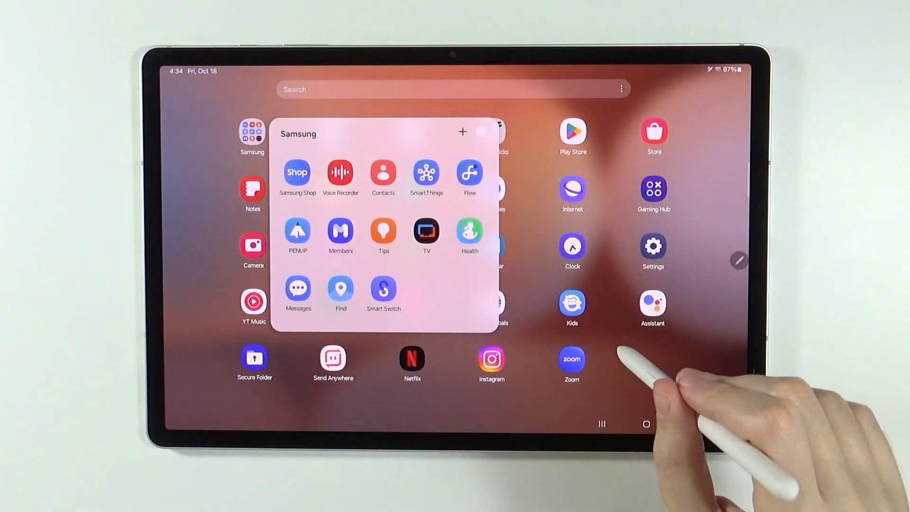
click(618, 350)
click(332, 133)
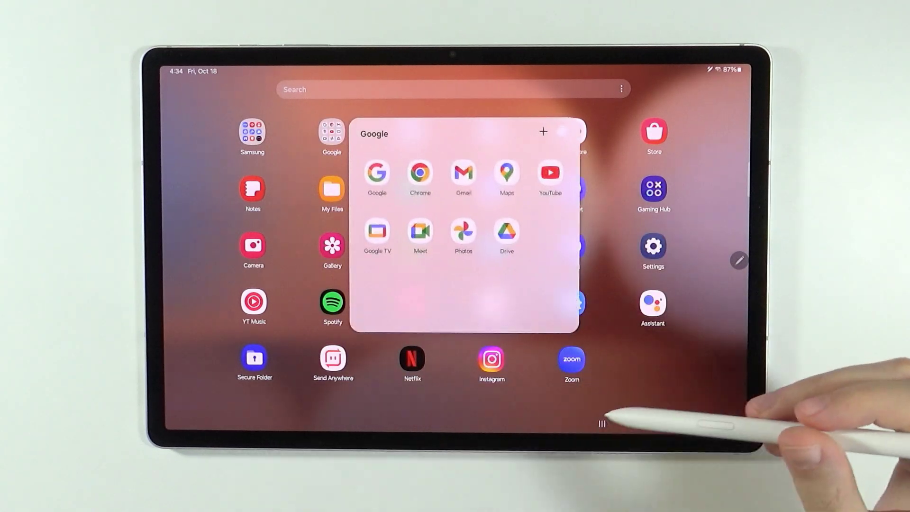
click(645, 366)
click(412, 132)
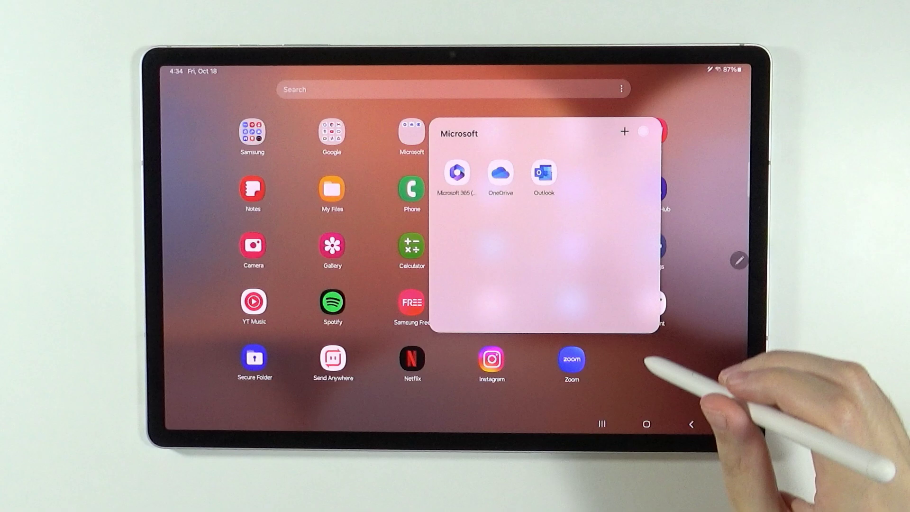
click(644, 363)
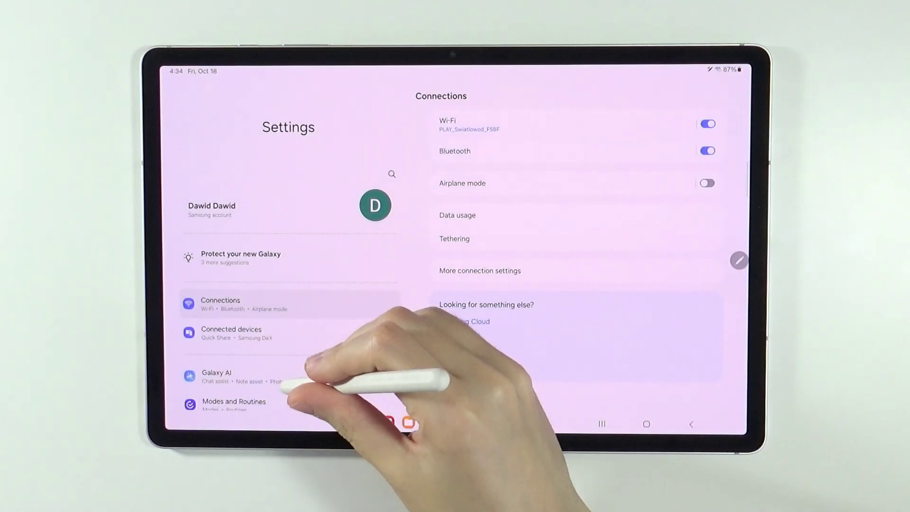
scroll(334, 375, down, 3)
scroll(305, 356, down, 3)
scroll(306, 306, down, 3)
scroll(284, 356, down, 3)
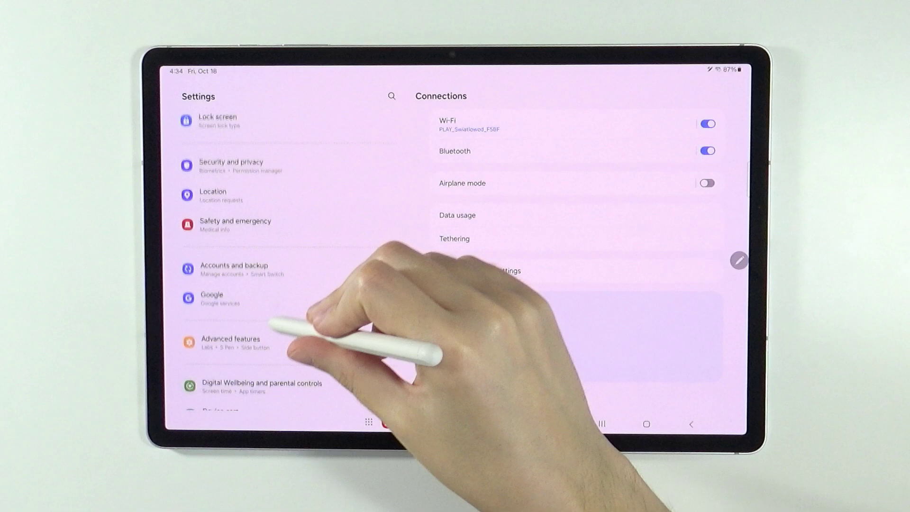
scroll(278, 370, down, 3)
scroll(271, 335, down, 1)
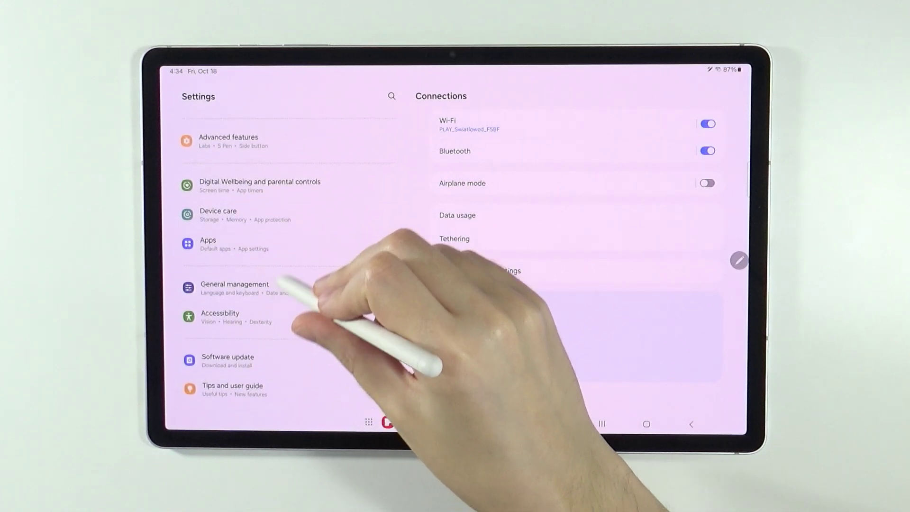
Step: Open Apps in Settings to list the 116 apps alphabetically with their sizes
click(299, 243)
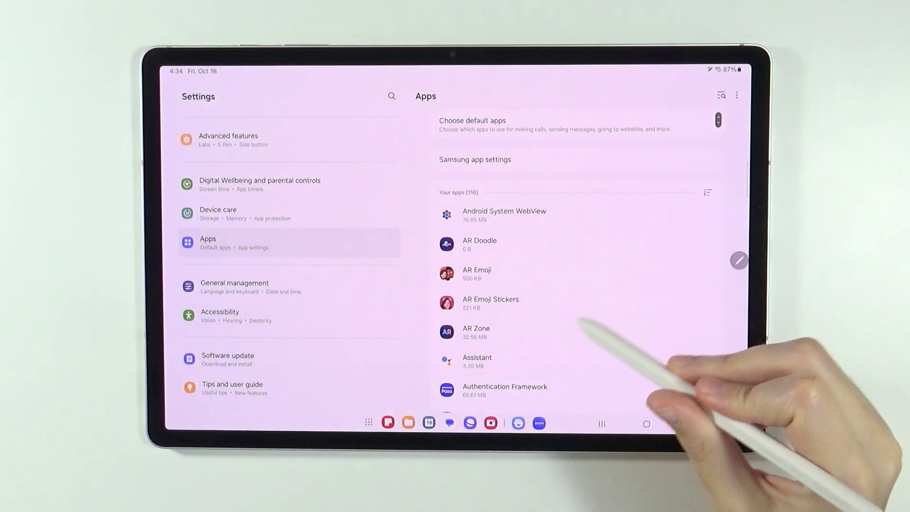
scroll(569, 299, down, 1)
scroll(569, 270, down, 5)
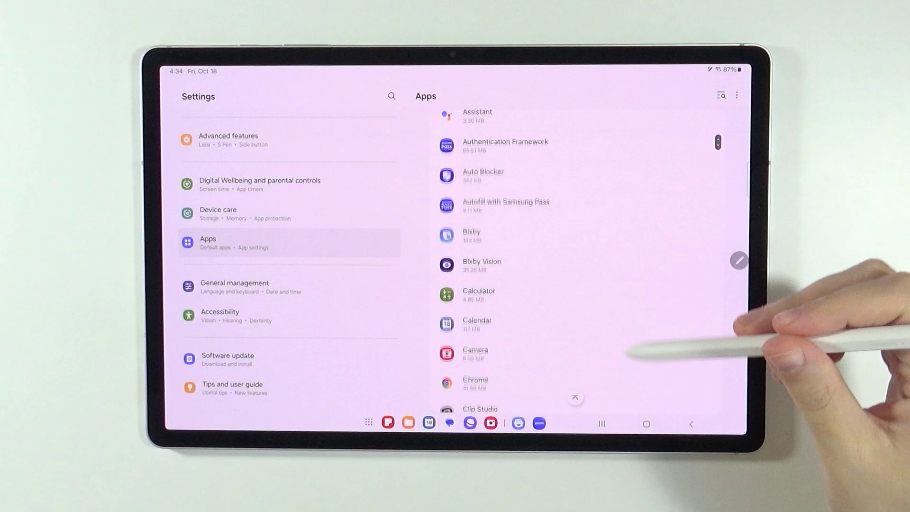
scroll(569, 270, down, 5)
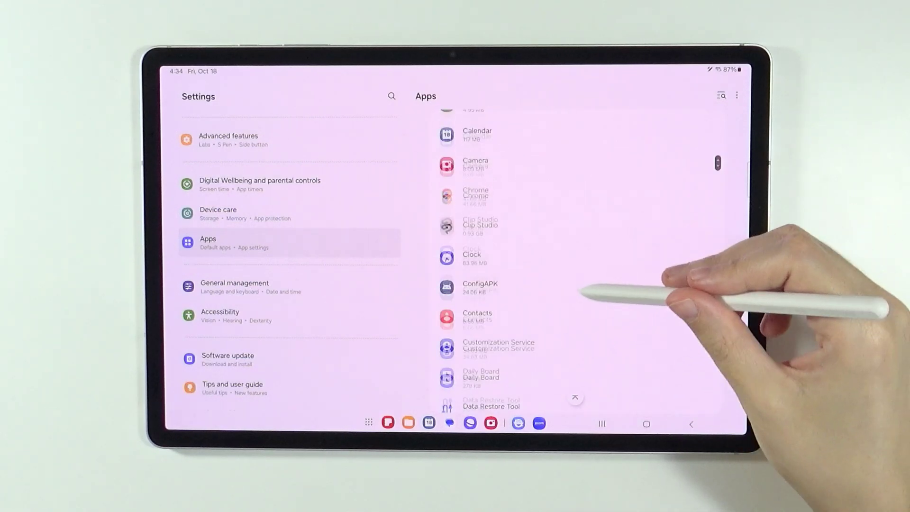
scroll(568, 270, up, 5)
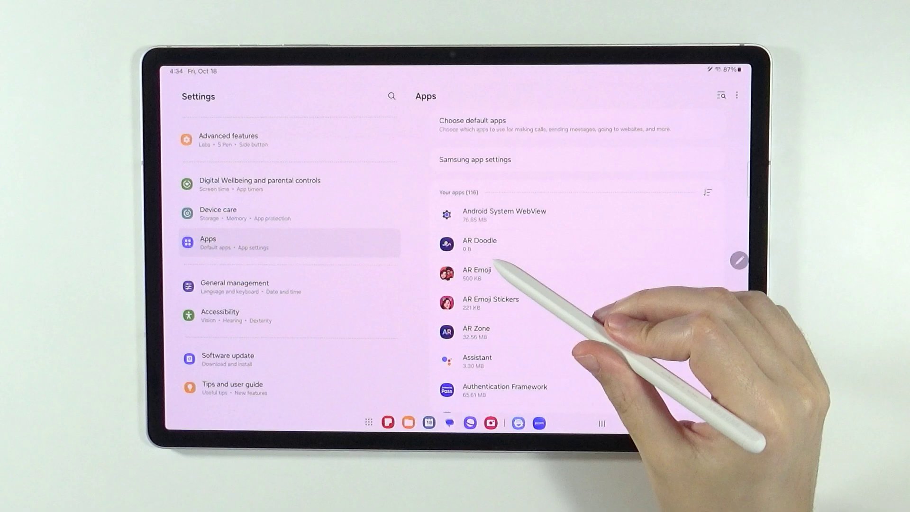
scroll(537, 295, down, 3)
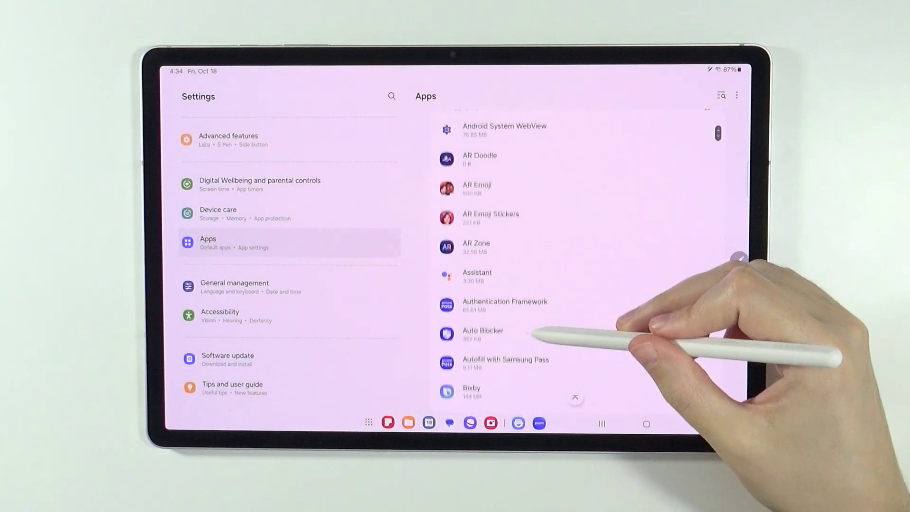
scroll(533, 332, down, 10)
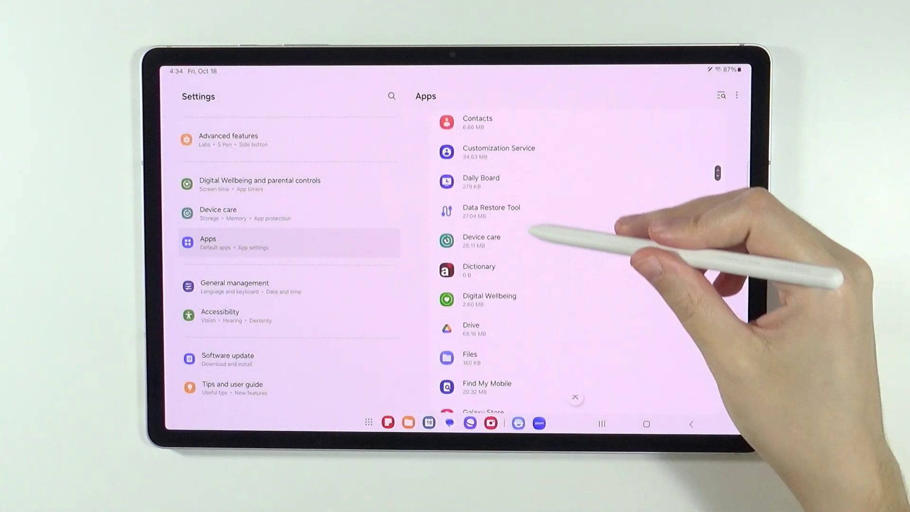
scroll(531, 231, down, 2)
scroll(533, 260, down, 7)
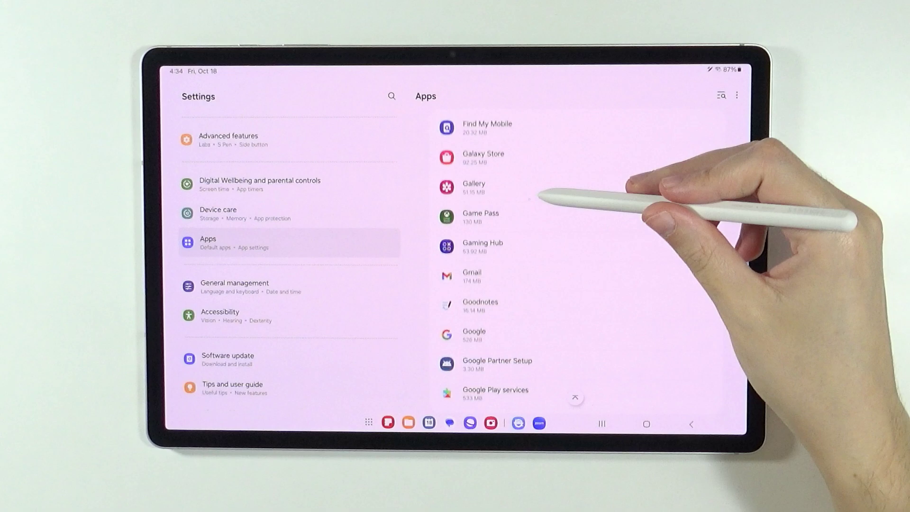
scroll(538, 195, up, 1)
scroll(552, 229, down, 5)
scroll(524, 285, down, 5)
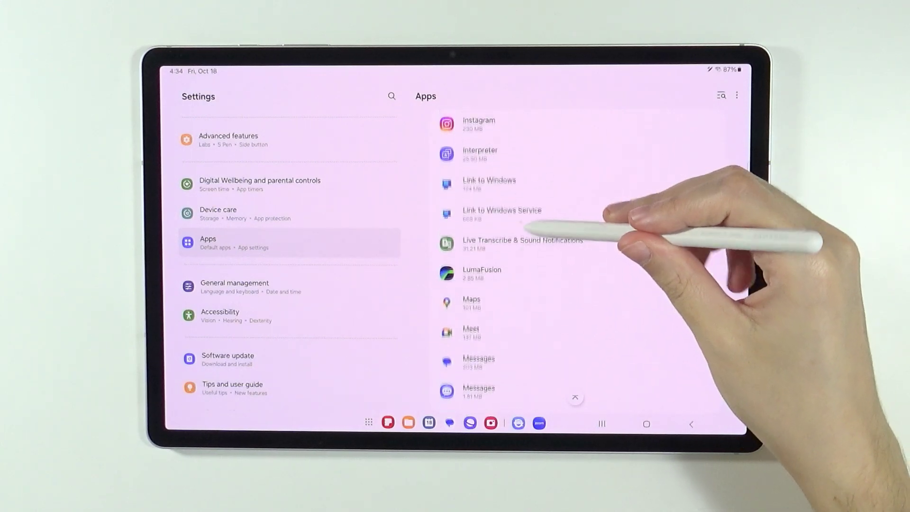
scroll(522, 226, down, 5)
scroll(589, 173, down, 4)
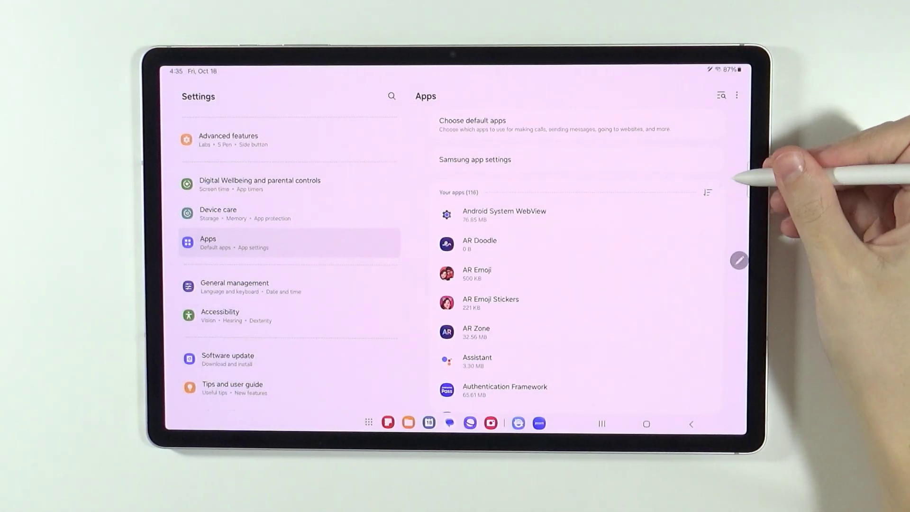
Step: Turn on Show system apps in Filter and sort, expanding the list to 446 apps
click(706, 192)
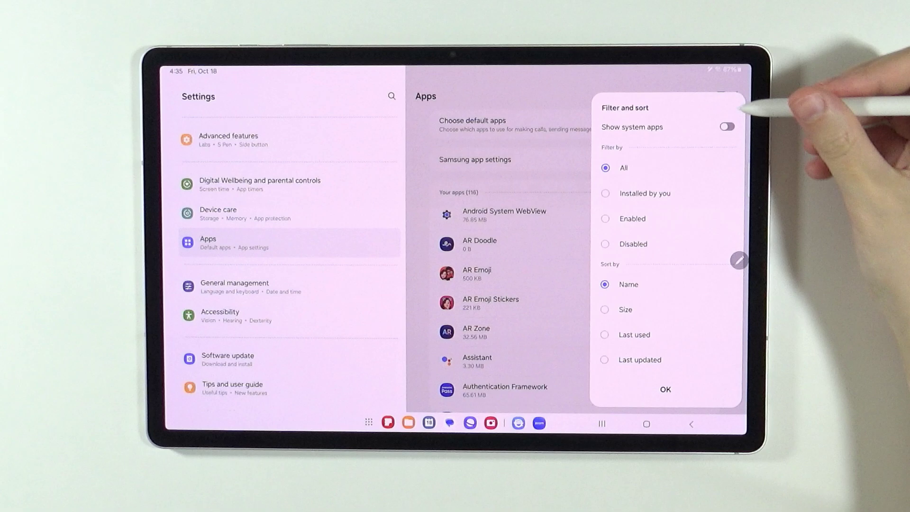
click(725, 126)
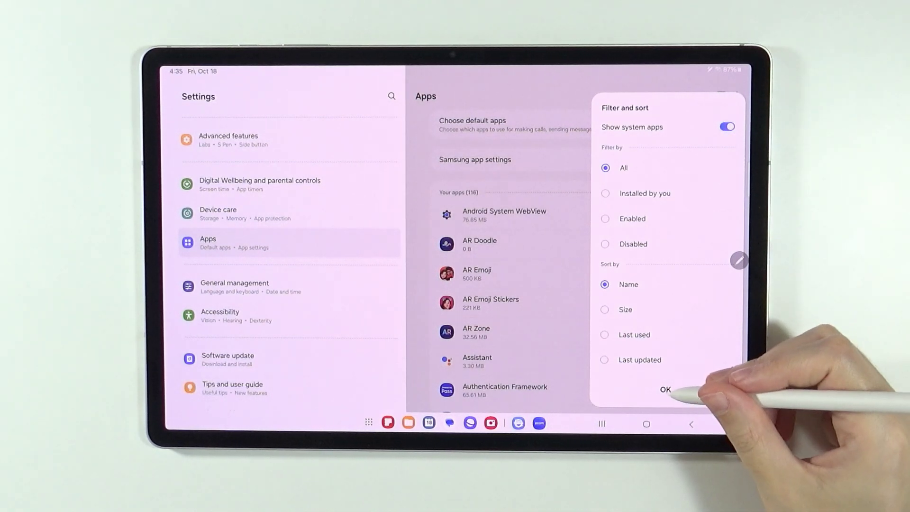
click(665, 389)
scroll(599, 305, down, 1)
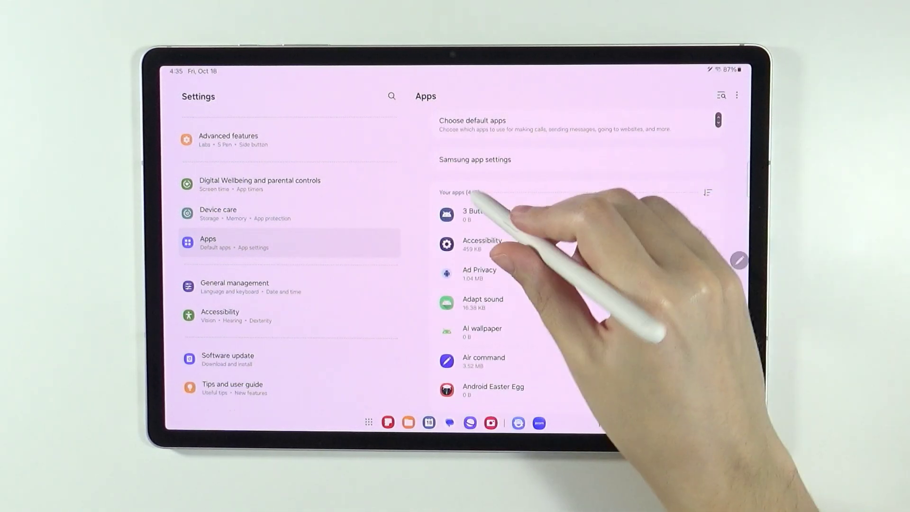